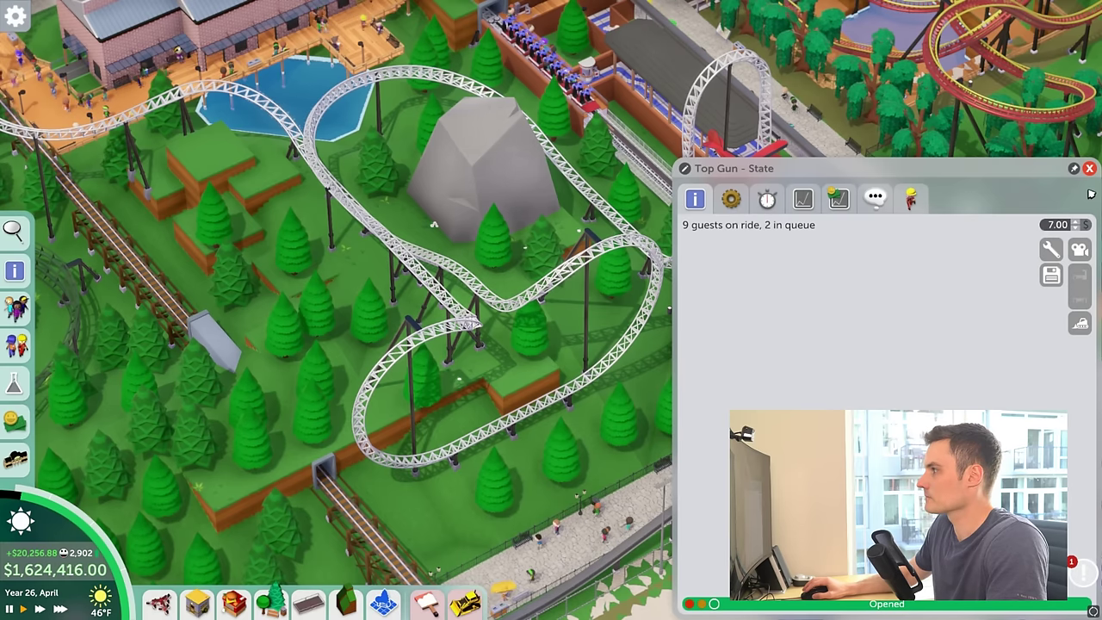
- Close the Top Gun info window, zoom out over the park, then back in on the coaster
click(1089, 168)
scroll(508, 263, down, 5)
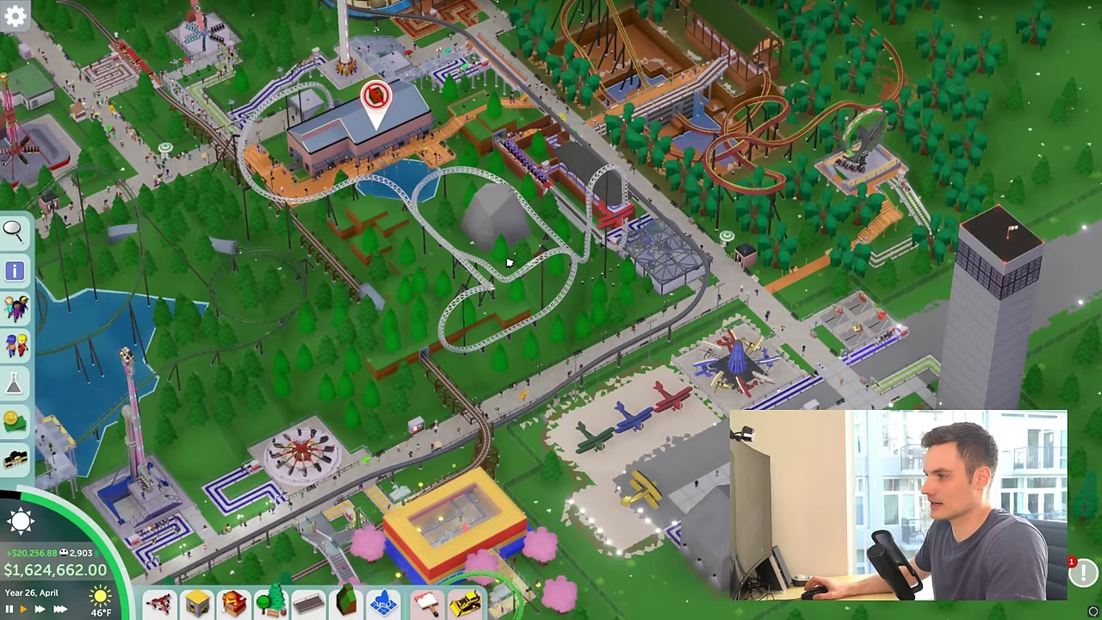
scroll(508, 262, down, 2)
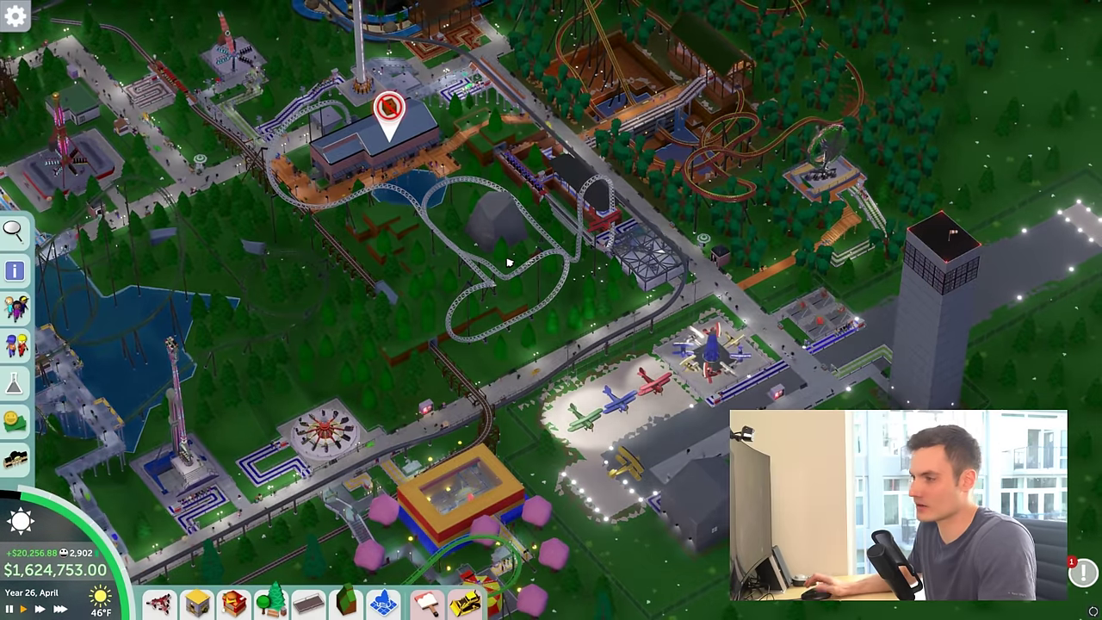
scroll(508, 263, up, 5)
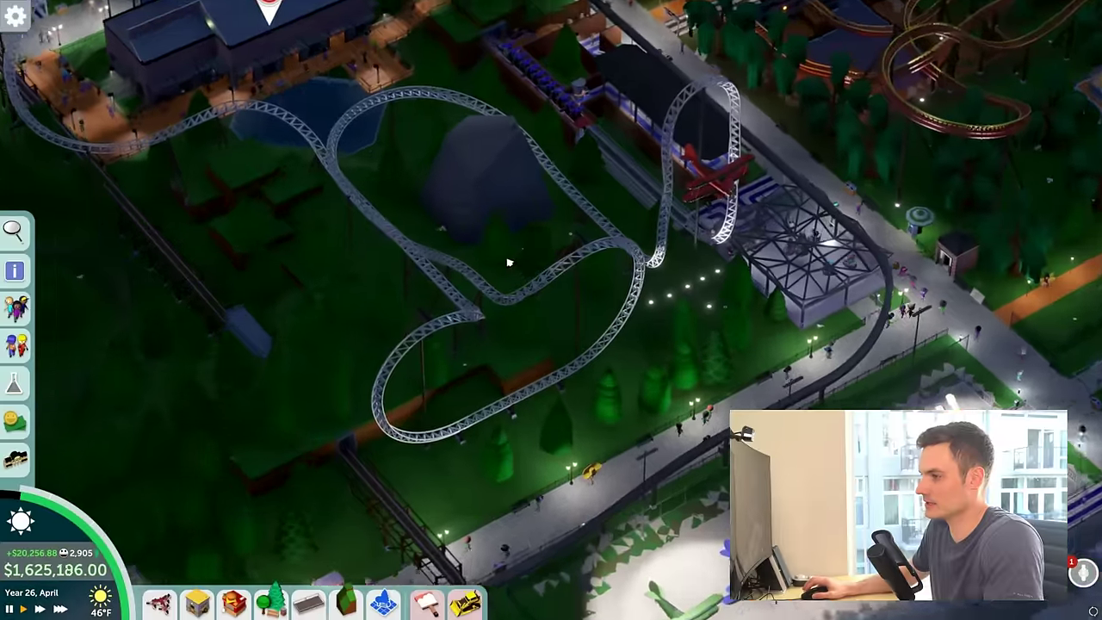
scroll(508, 263, up, 2)
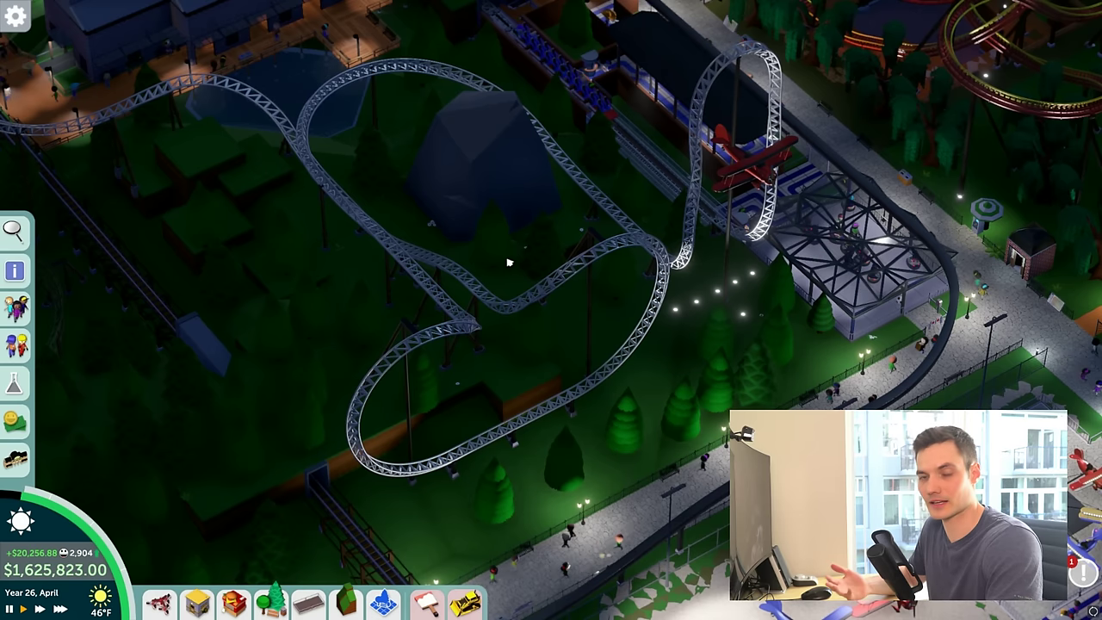
key(super)
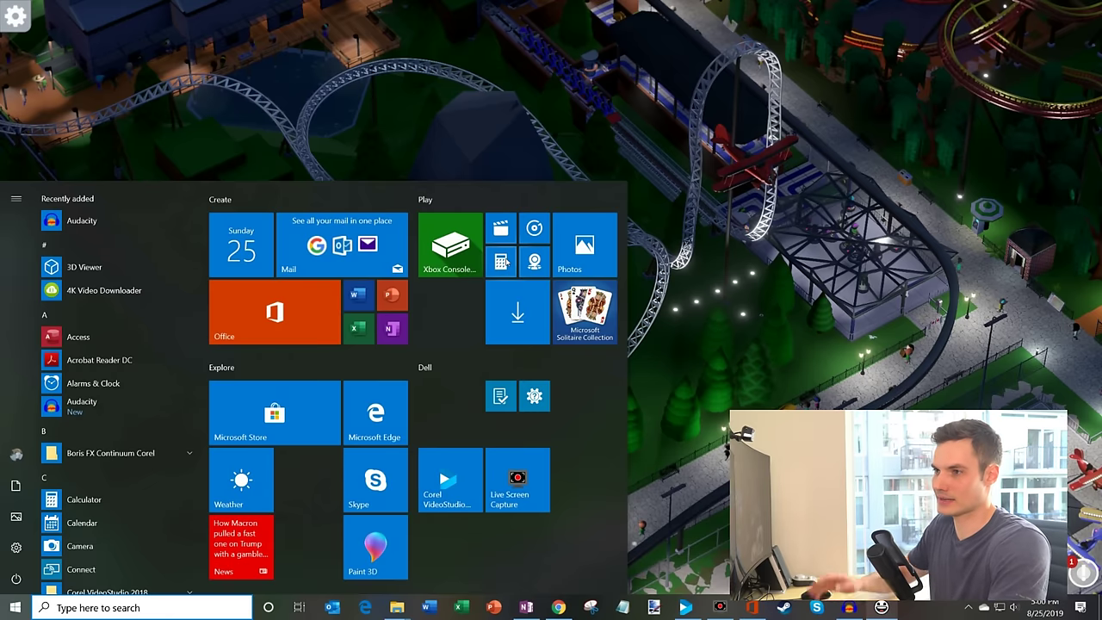
text(game bar)
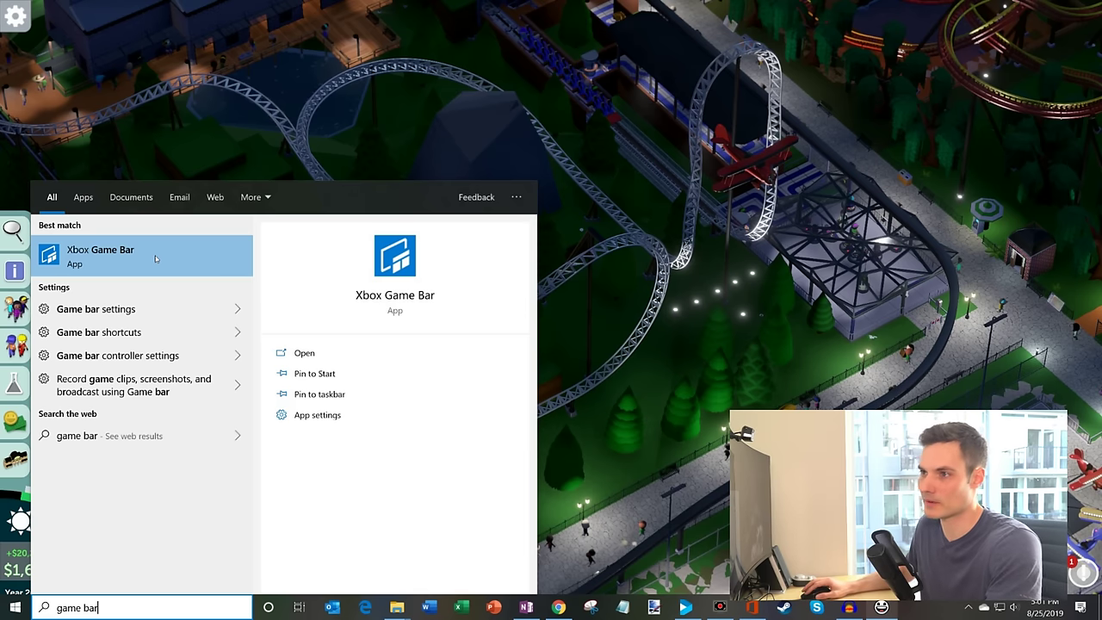
click(242, 154)
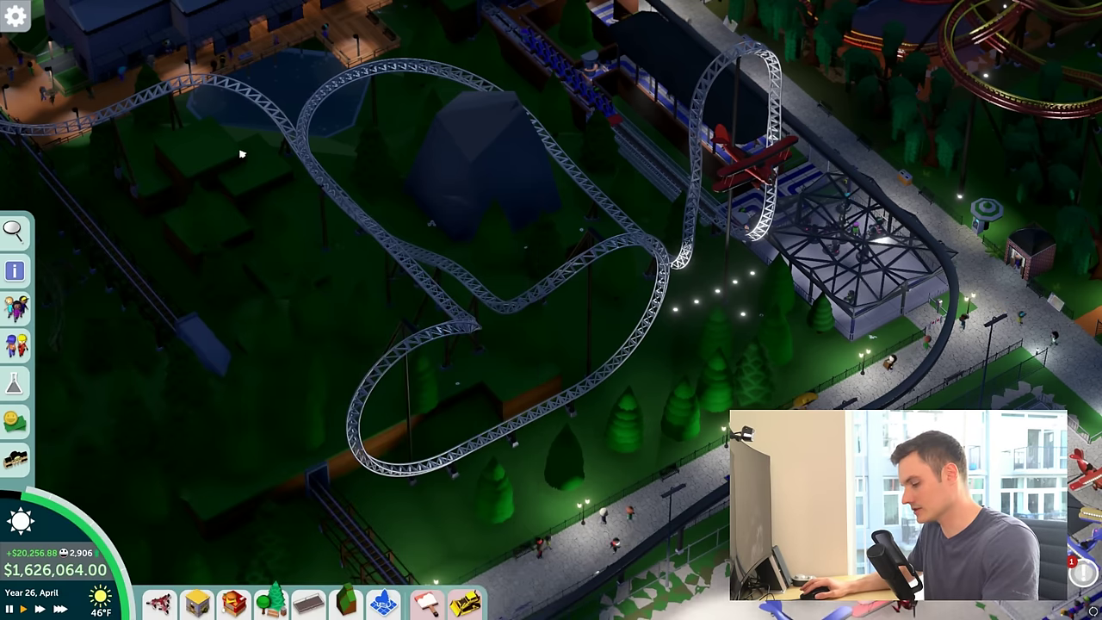
- Bring up Xbox Game Bar over Parkitect with Win+G and take a screenshot of the park
key(super+g)
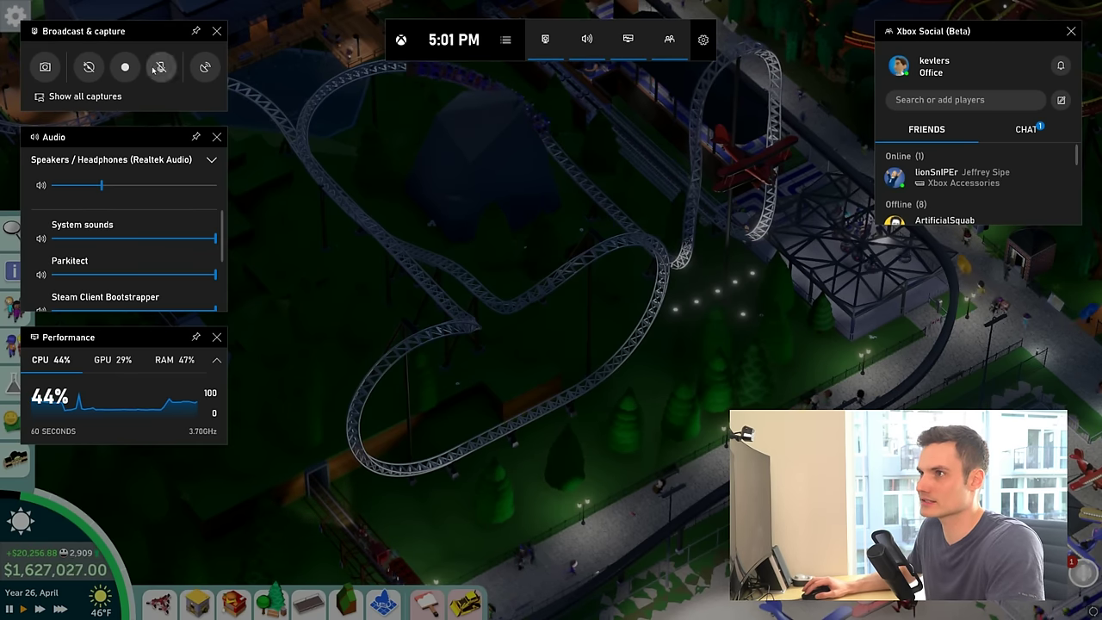
click(44, 68)
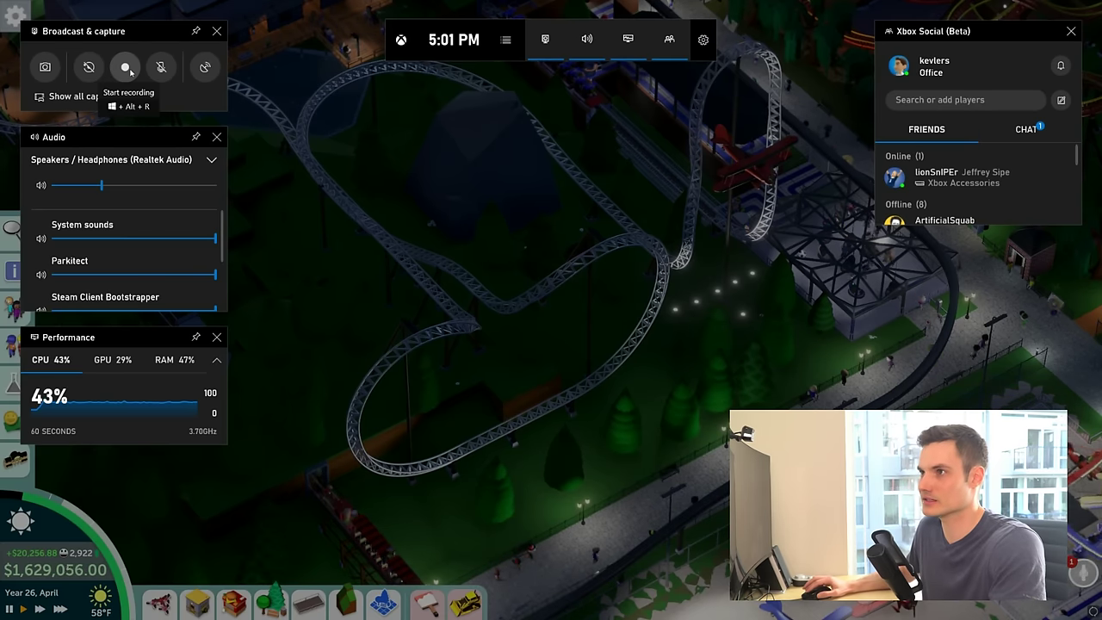
- Start recording the gameplay and hide the Game Bar overlay while it records
click(125, 67)
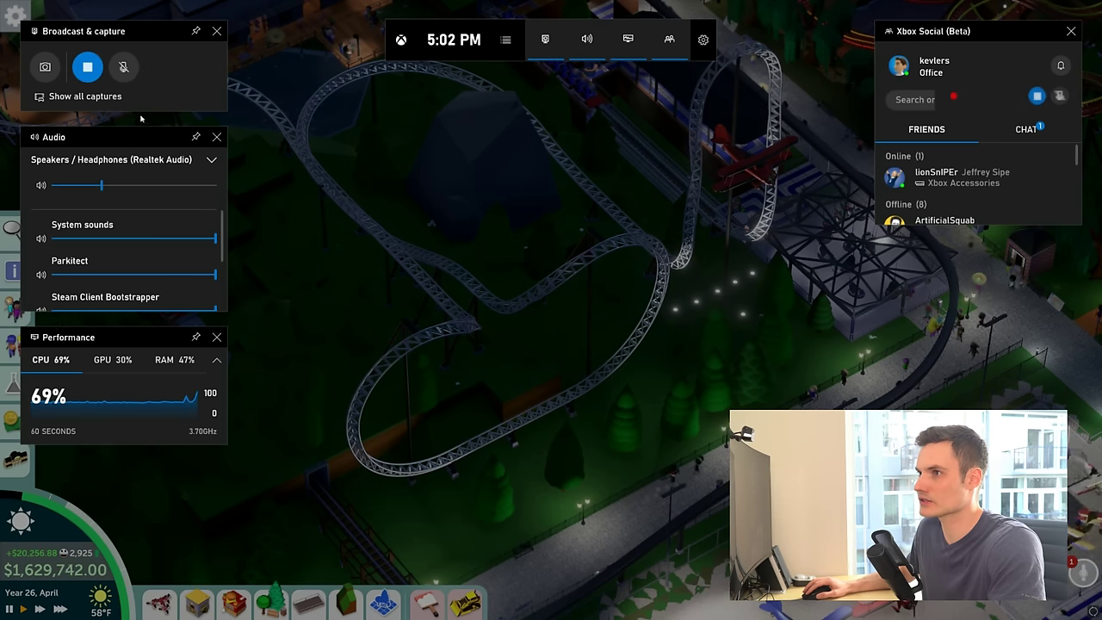
mouse_move(979, 100)
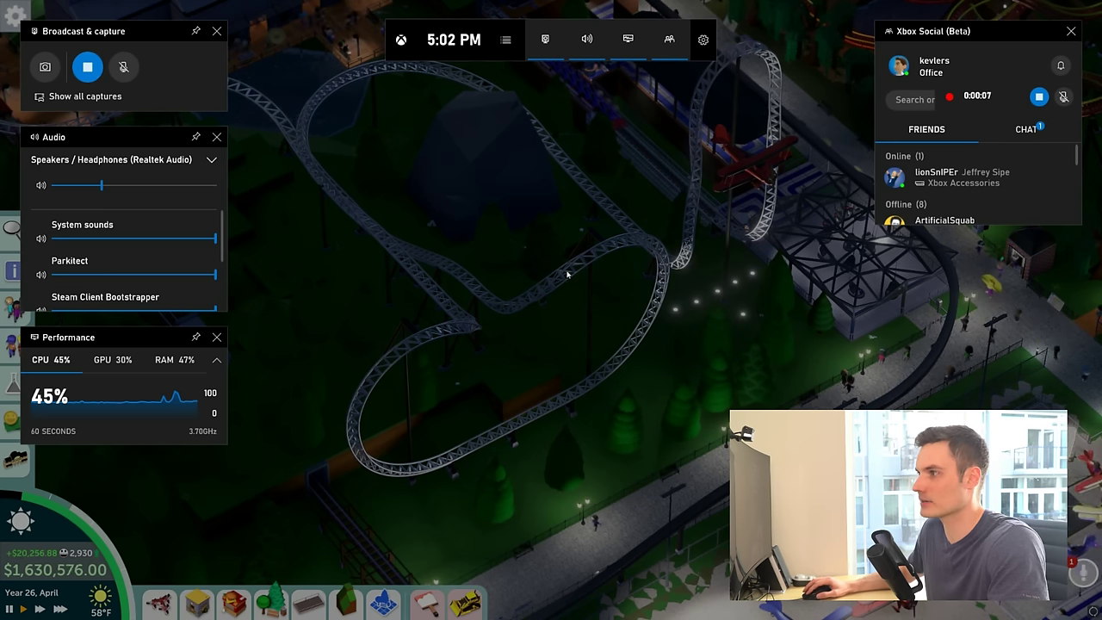
key(super+g)
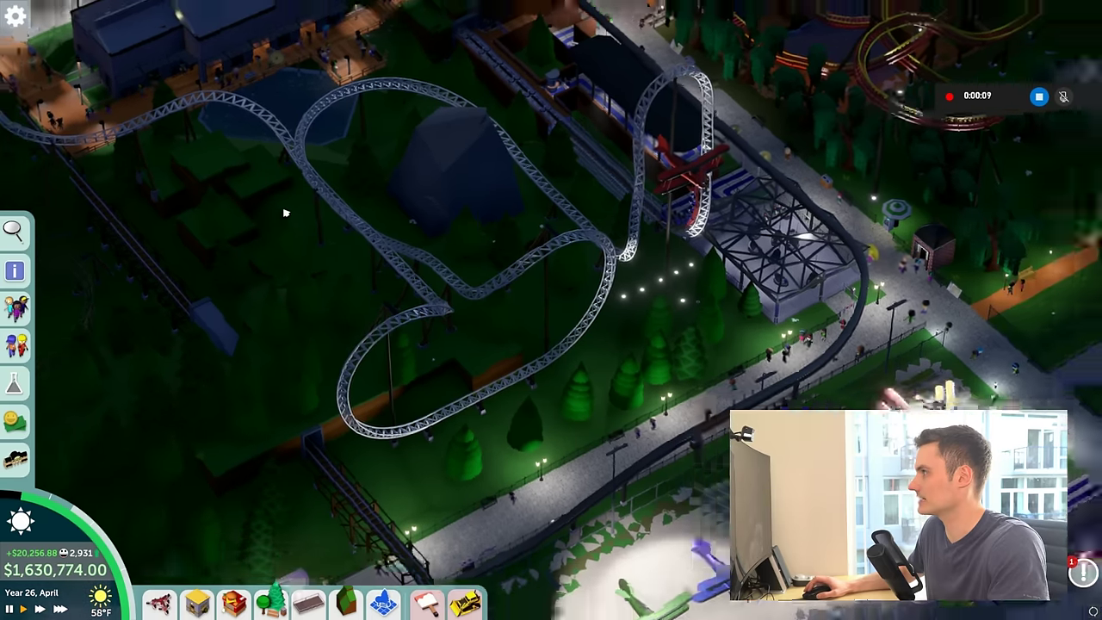
- Tour the night park past the Ferris wheel, red building and coaster, then reopen the overlay
scroll(286, 213, down, 2)
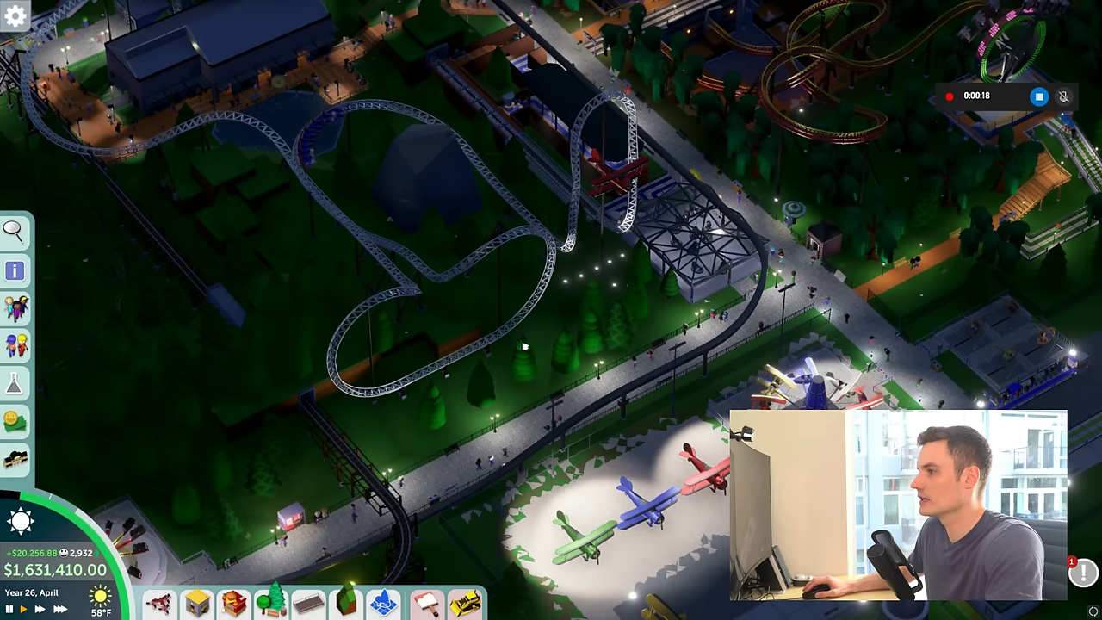
scroll(524, 346, down, 3)
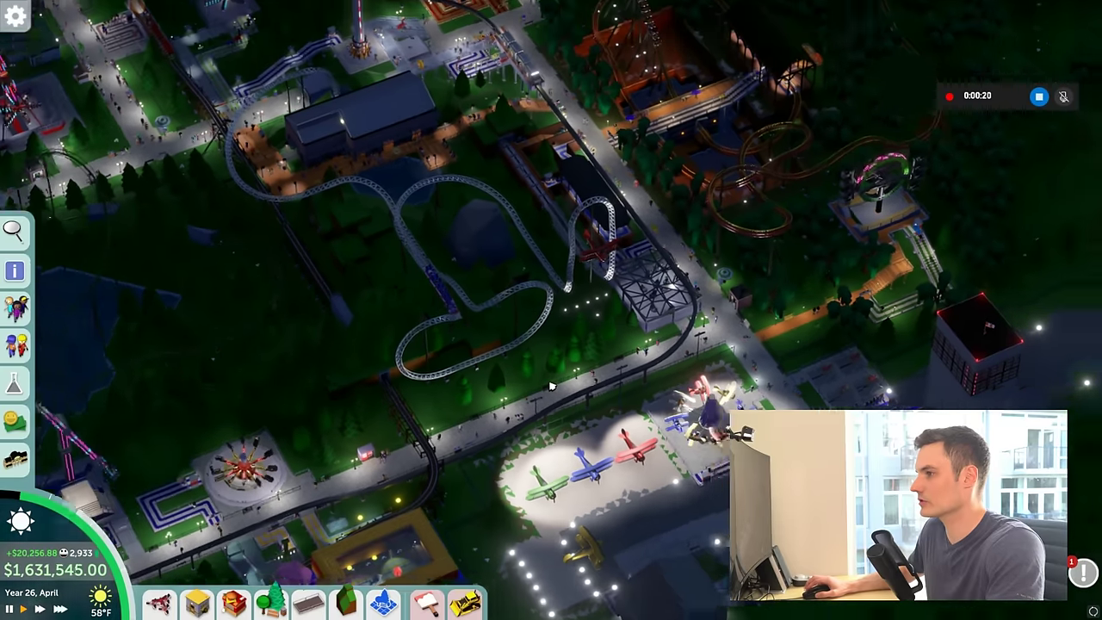
key(a)
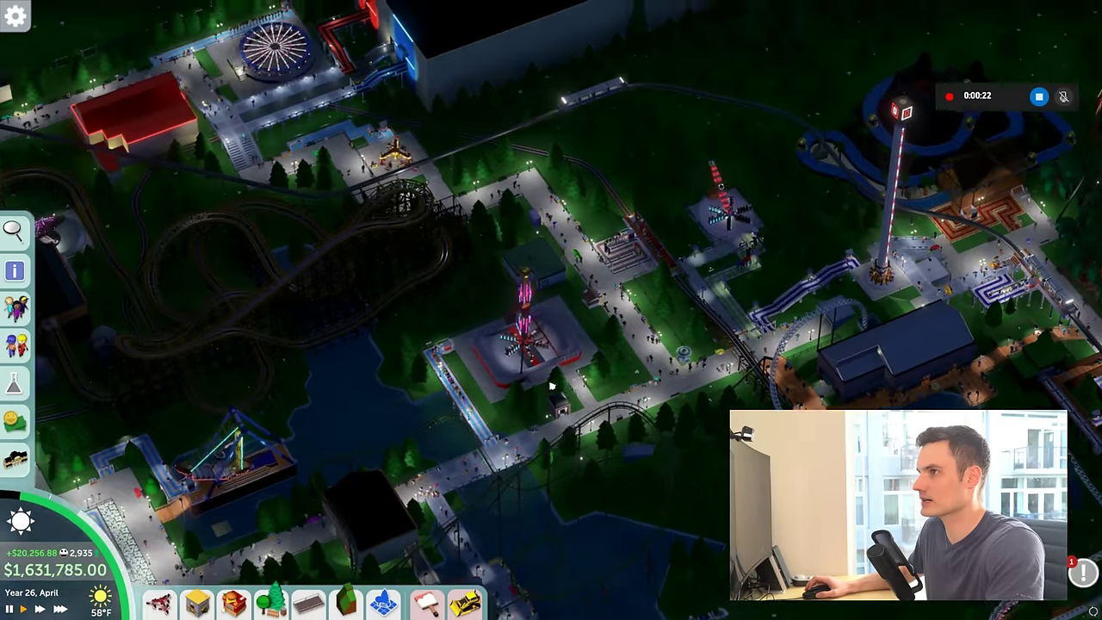
key(a)
scroll(521, 356, up, 5)
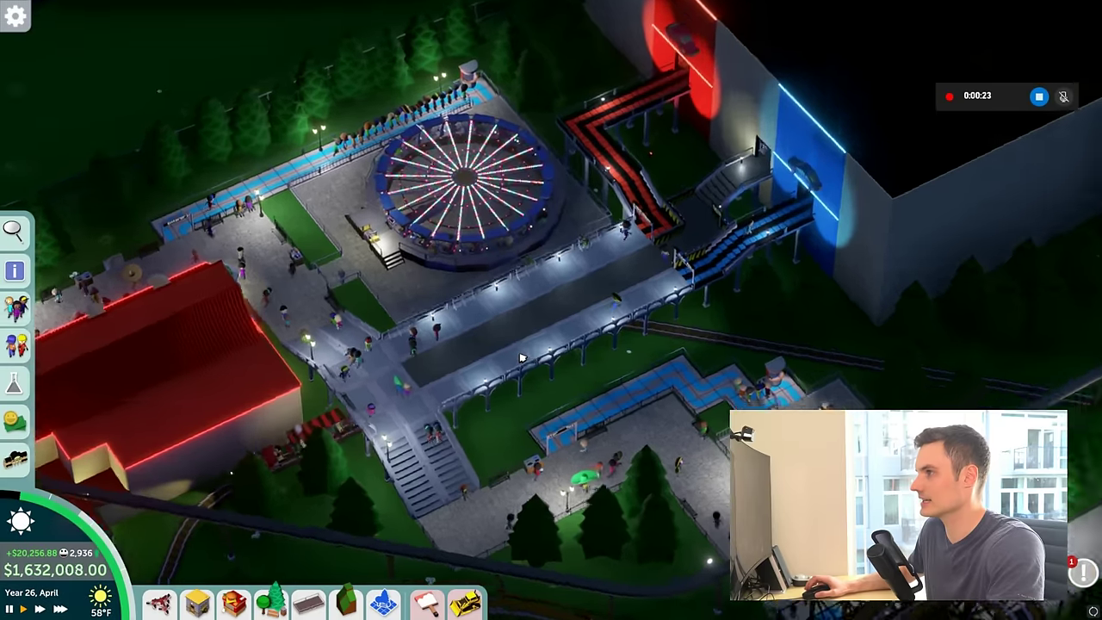
key(e)
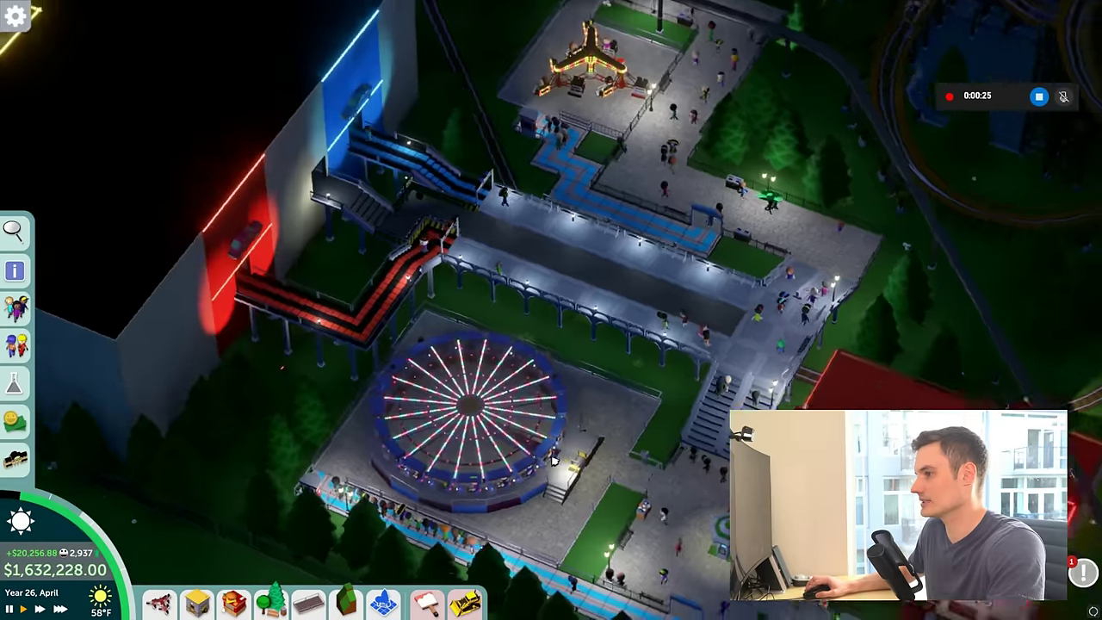
scroll(553, 461, down, 5)
key(d)
scroll(558, 441, up, 4)
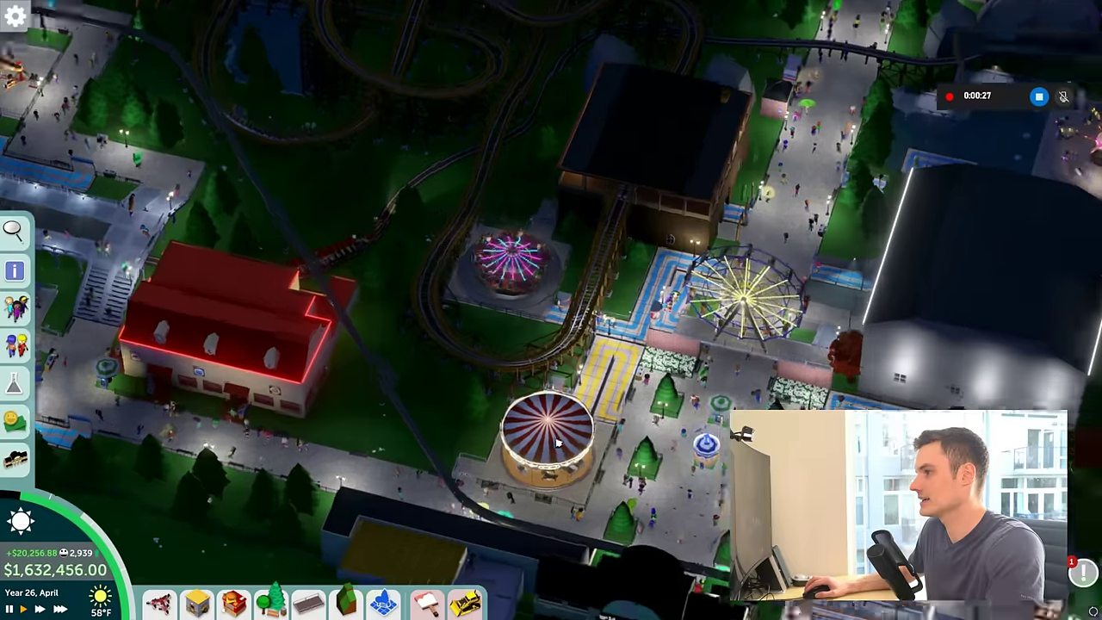
scroll(558, 442, up, 3)
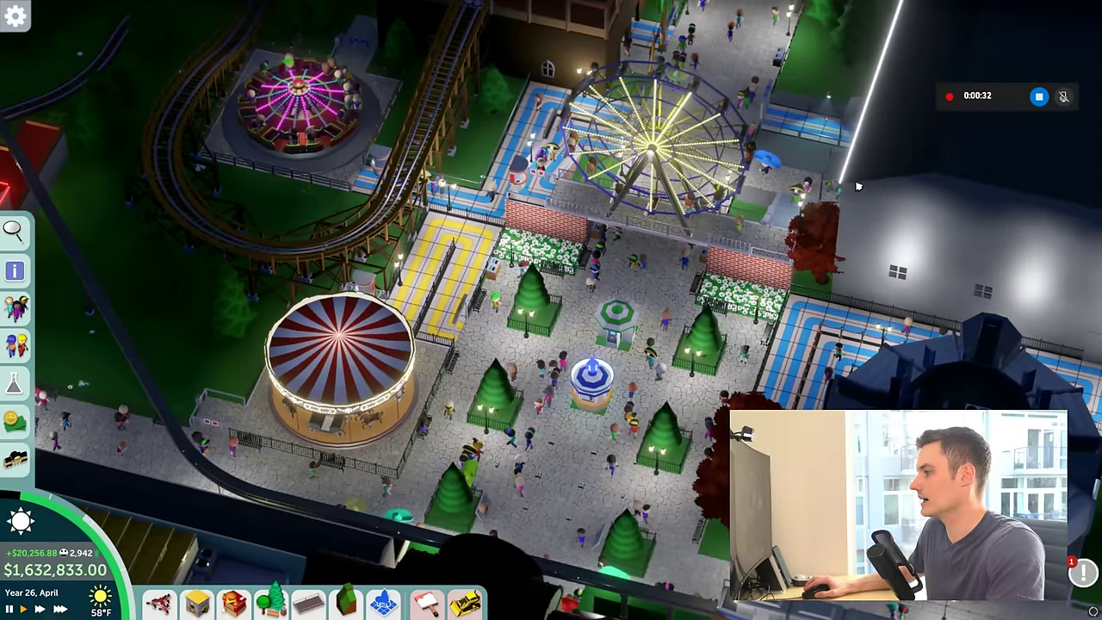
scroll(758, 231, down, 4)
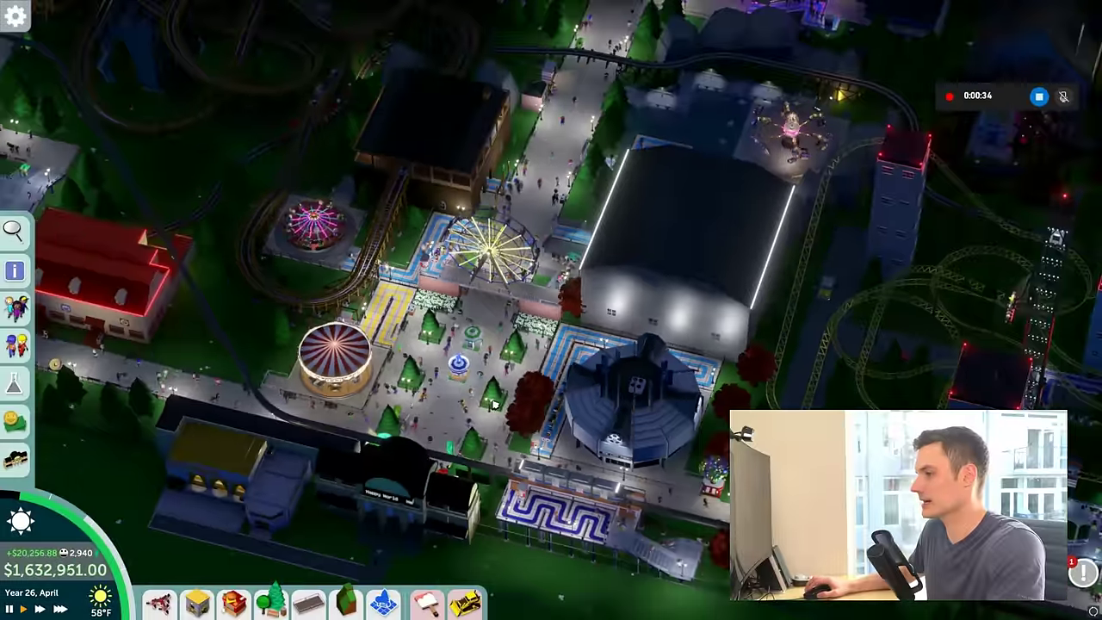
key(d)
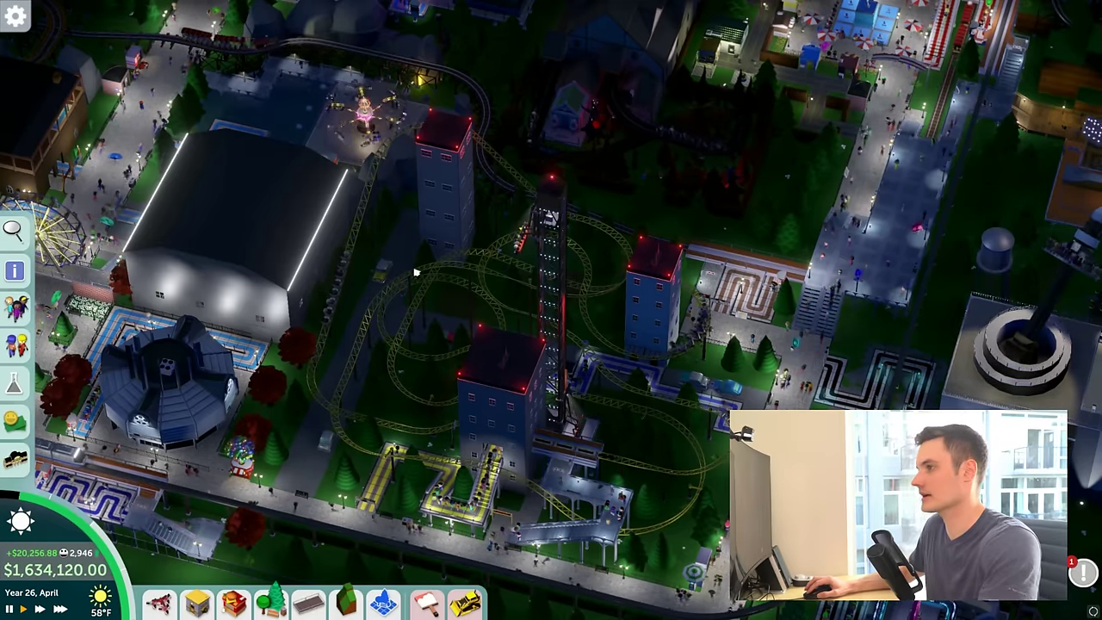
key(super+g)
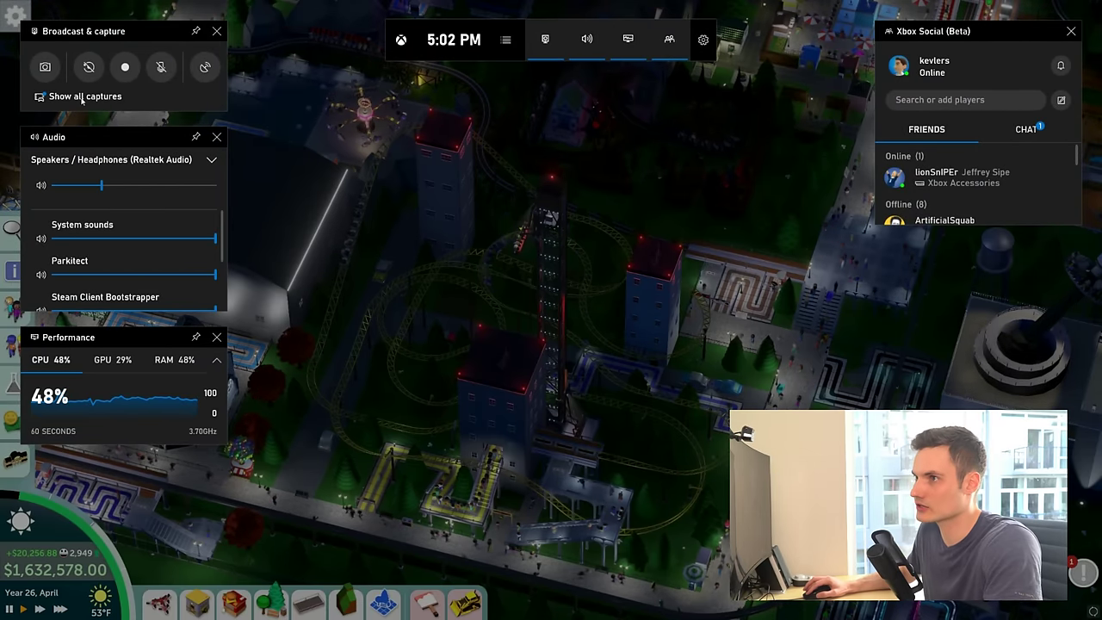
- Play the latest Parkitect clip in Captures, skip it ahead past 0:00:23, and open its folder
click(83, 100)
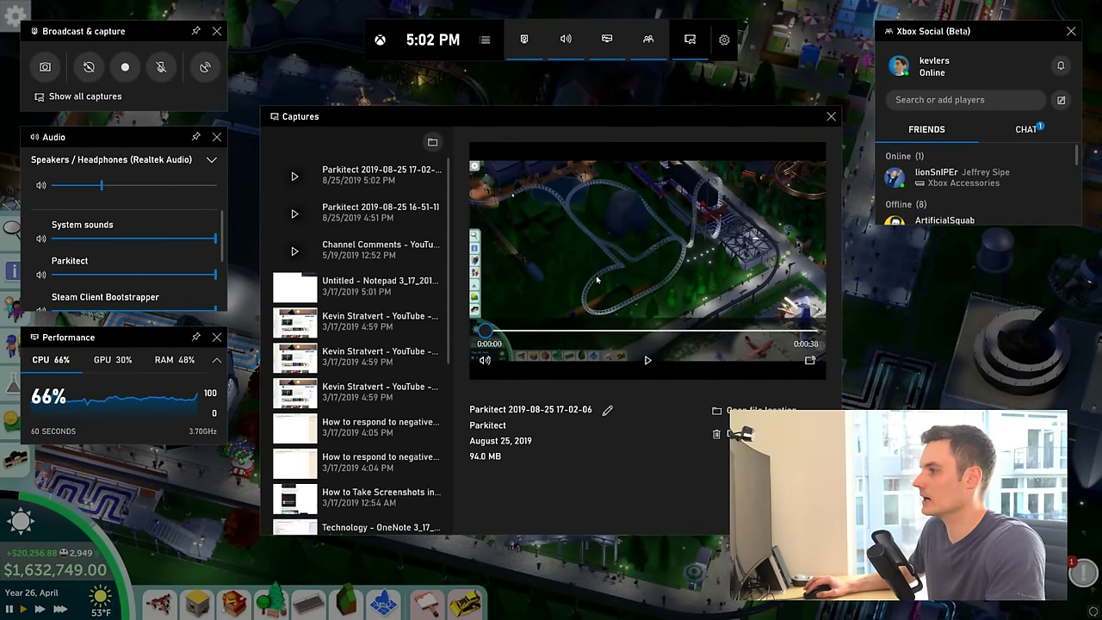
click(648, 361)
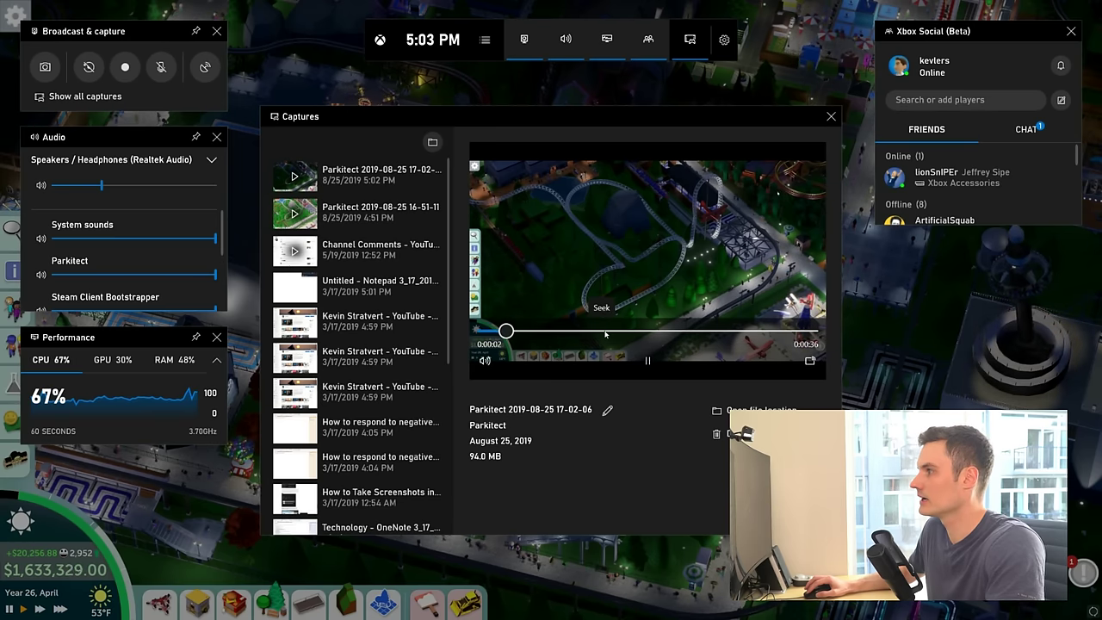
click(684, 332)
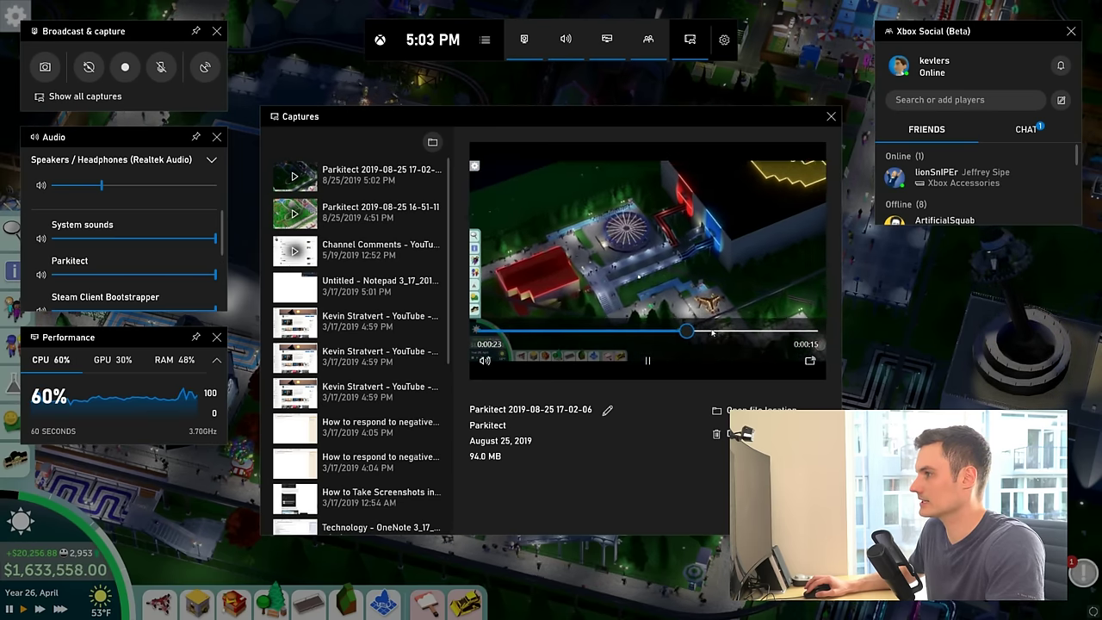
key(Right)
key(Right)
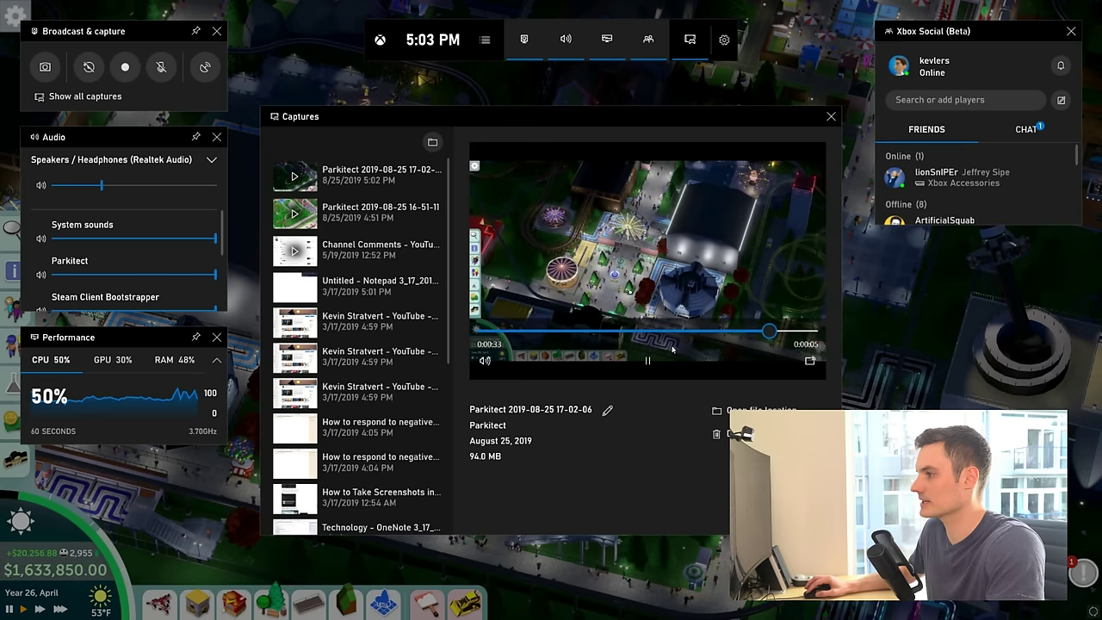
click(432, 142)
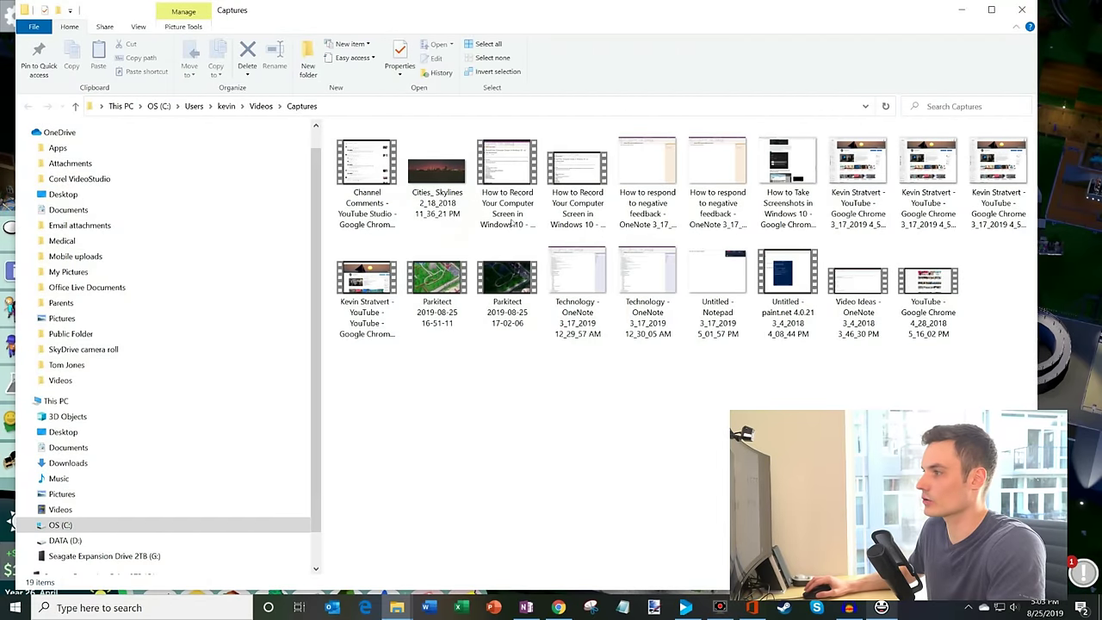
- Show the Captures files in Details view sorted by date, newest first
scroll(660, 519, down, 5)
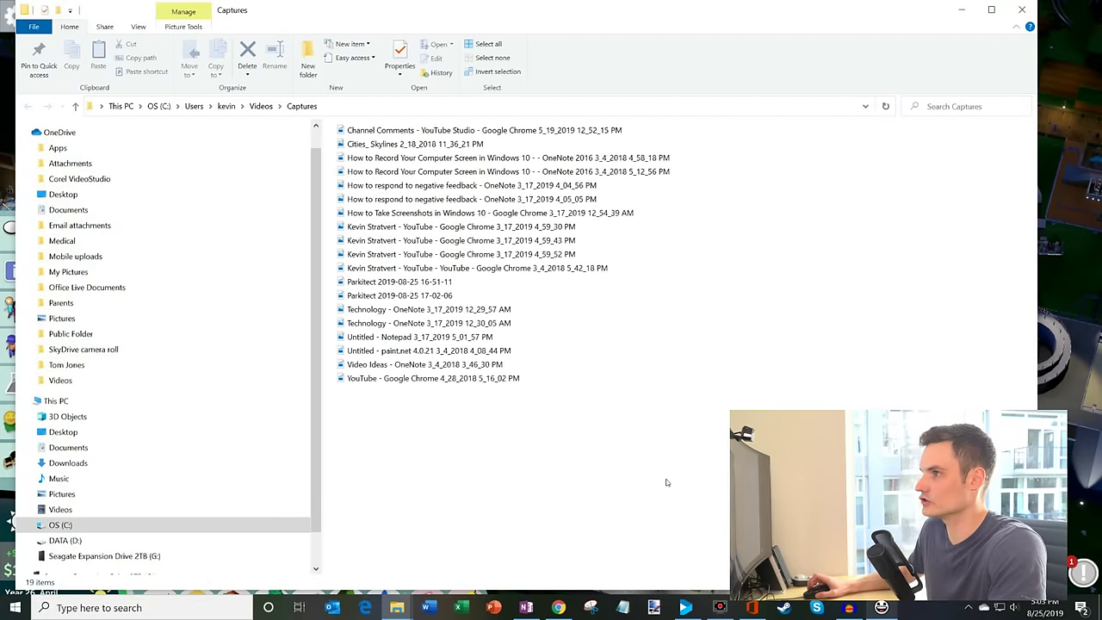
scroll(665, 481, down, 3)
scroll(664, 481, up, 2)
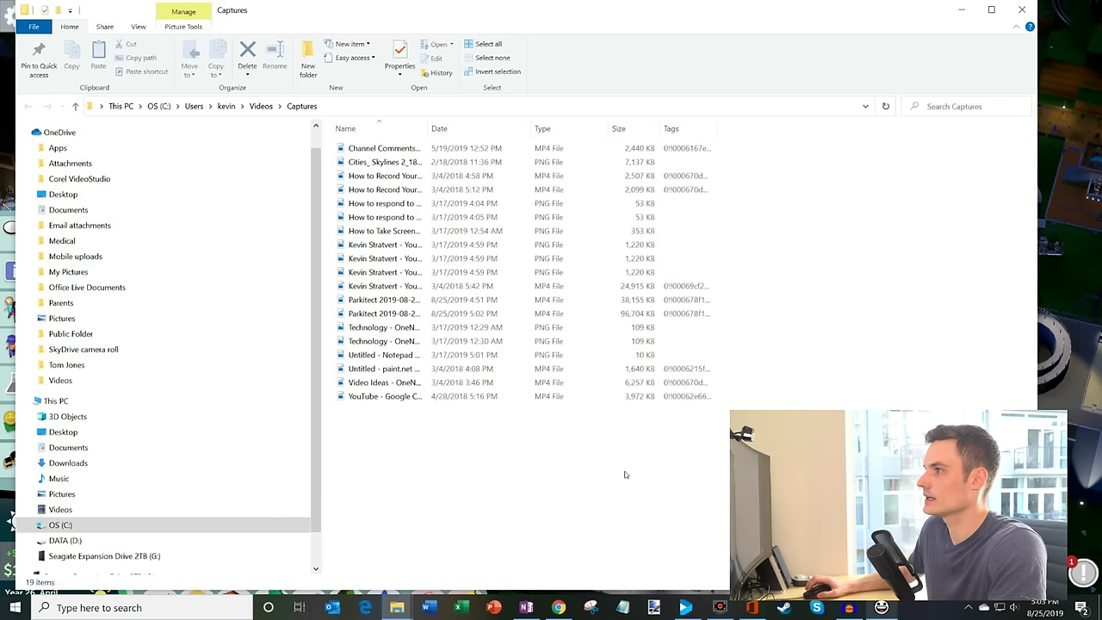
click(490, 129)
click(490, 129)
- Play the newest Parkitect clip, jump it to 0:00:22, then close the video player
click(378, 149)
double_click(384, 151)
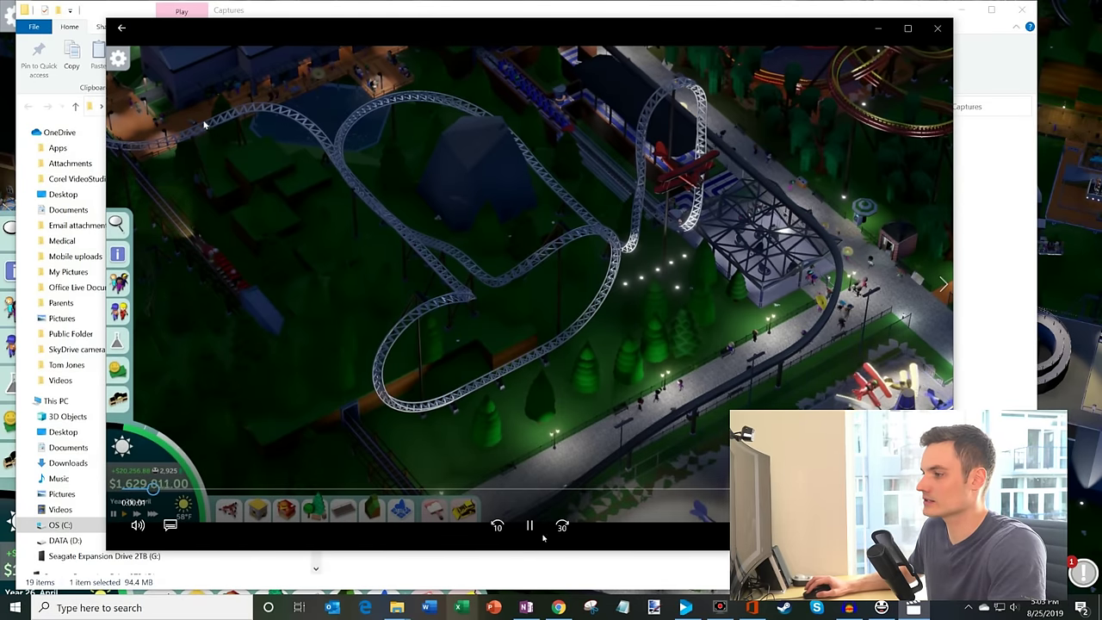
click(568, 490)
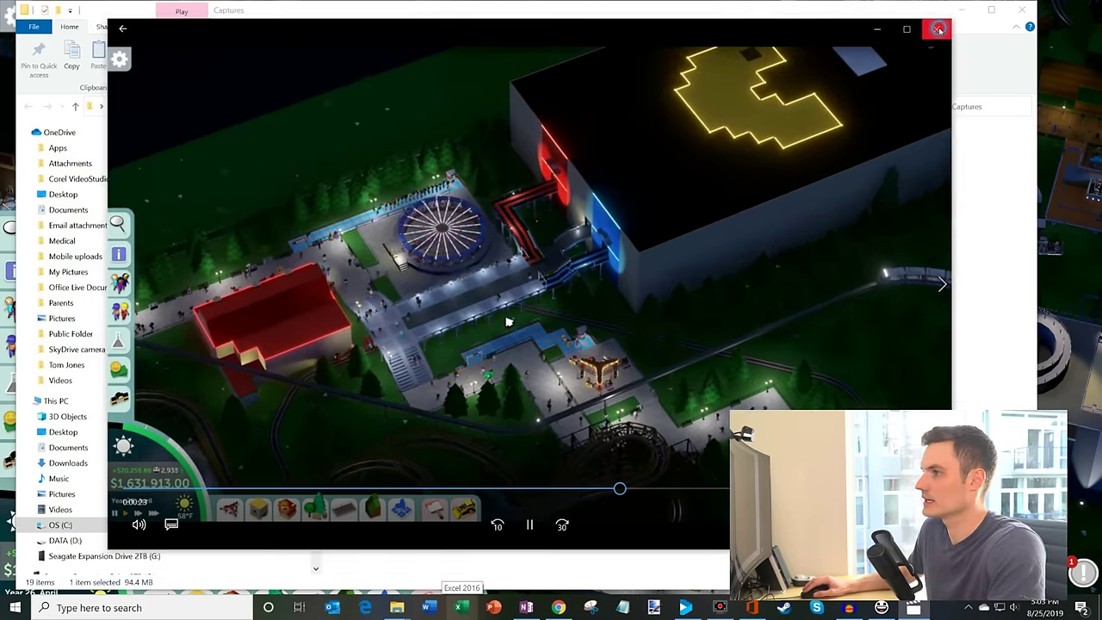
click(937, 27)
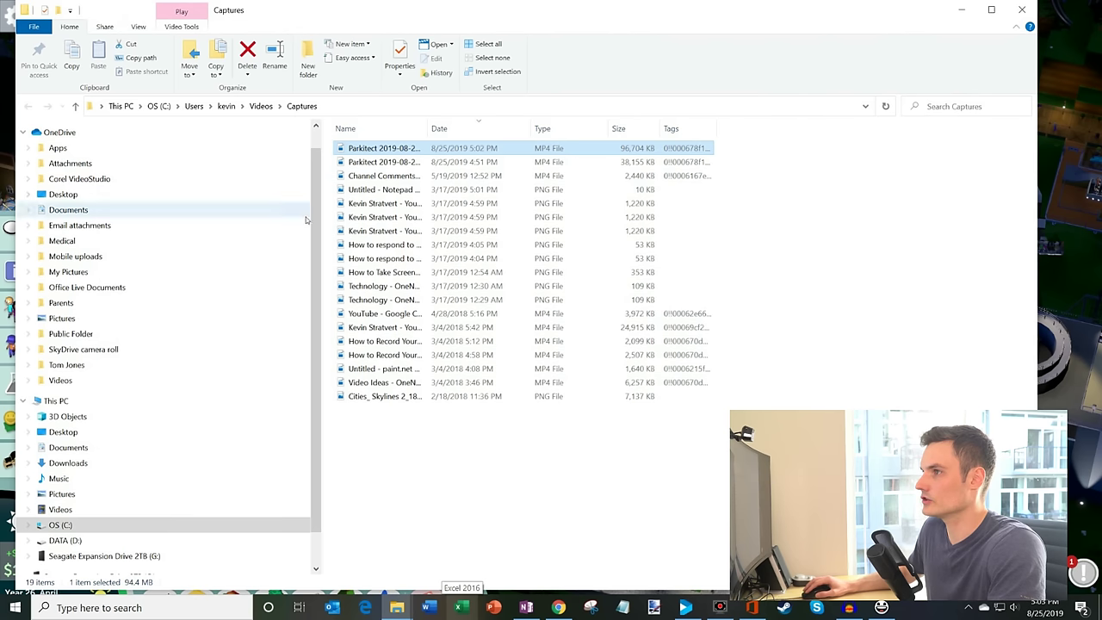
- Autofit the Name column to show full filenames and minimize File Explorer
right_click(387, 148)
key(Escape)
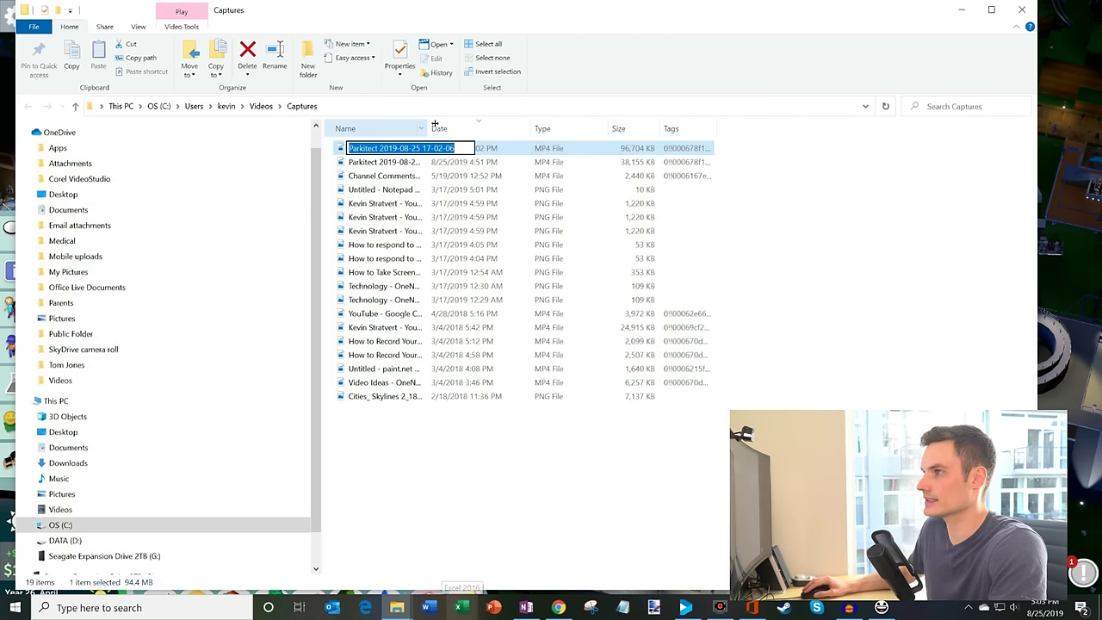
double_click(426, 129)
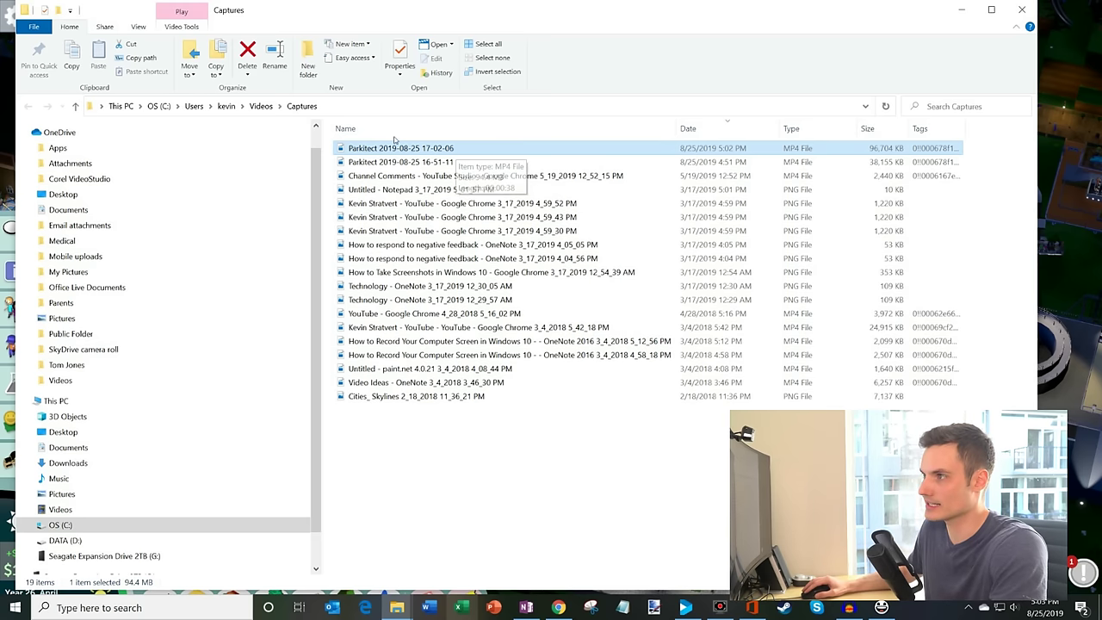
click(963, 15)
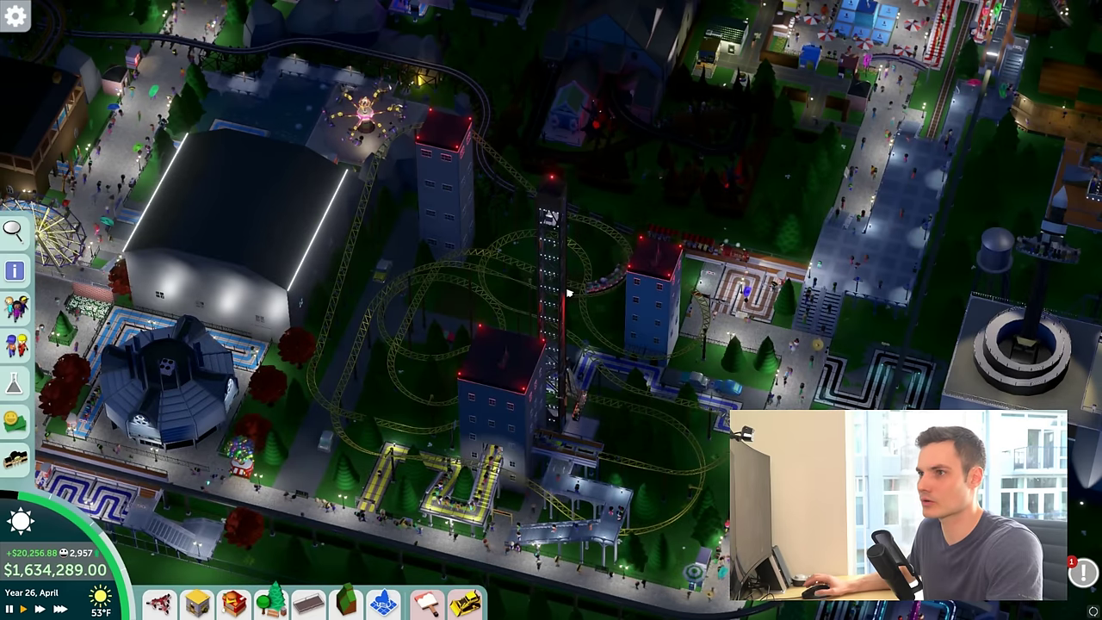
- Bring up Game Bar over Parkitect and open its Settings on the General page
key(super+g)
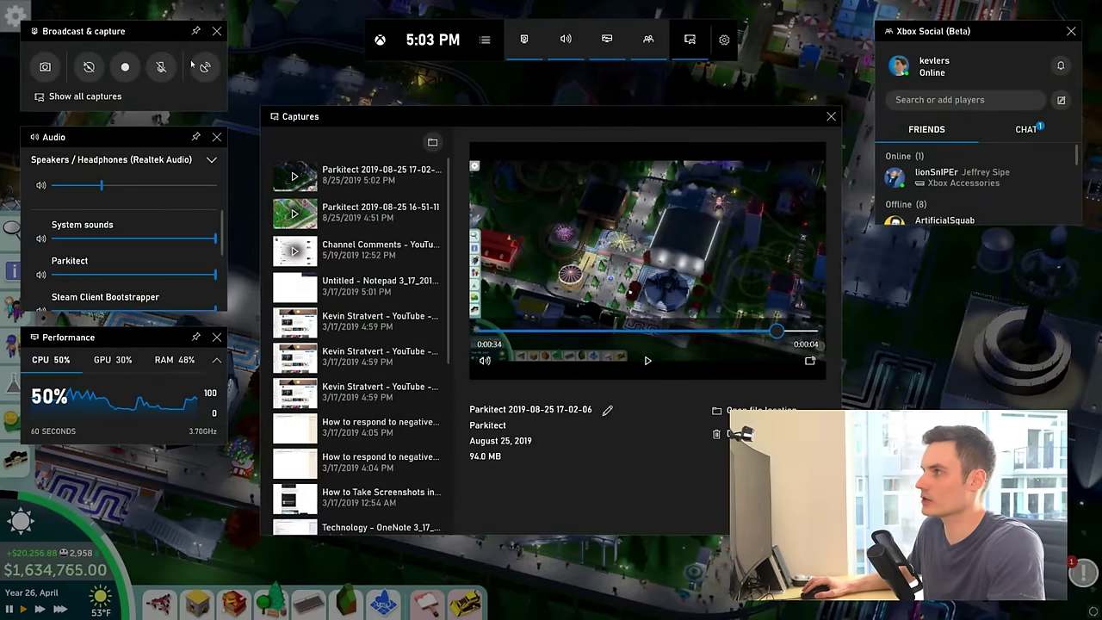
click(724, 40)
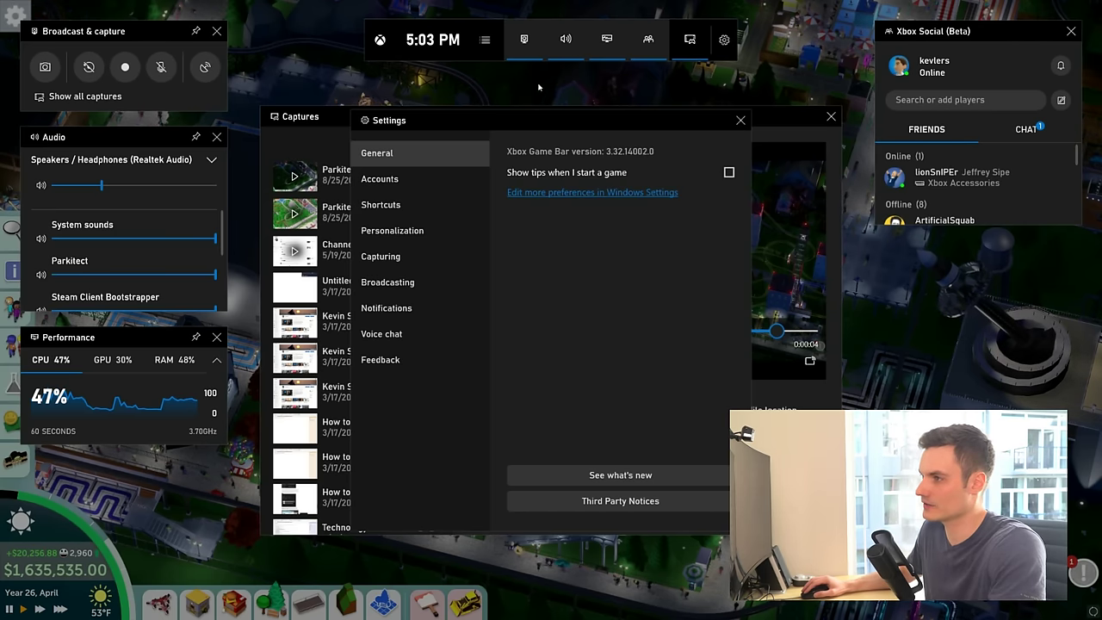
- Look through the keyboard and controller shortcuts, then switch to the Personalization page
click(414, 210)
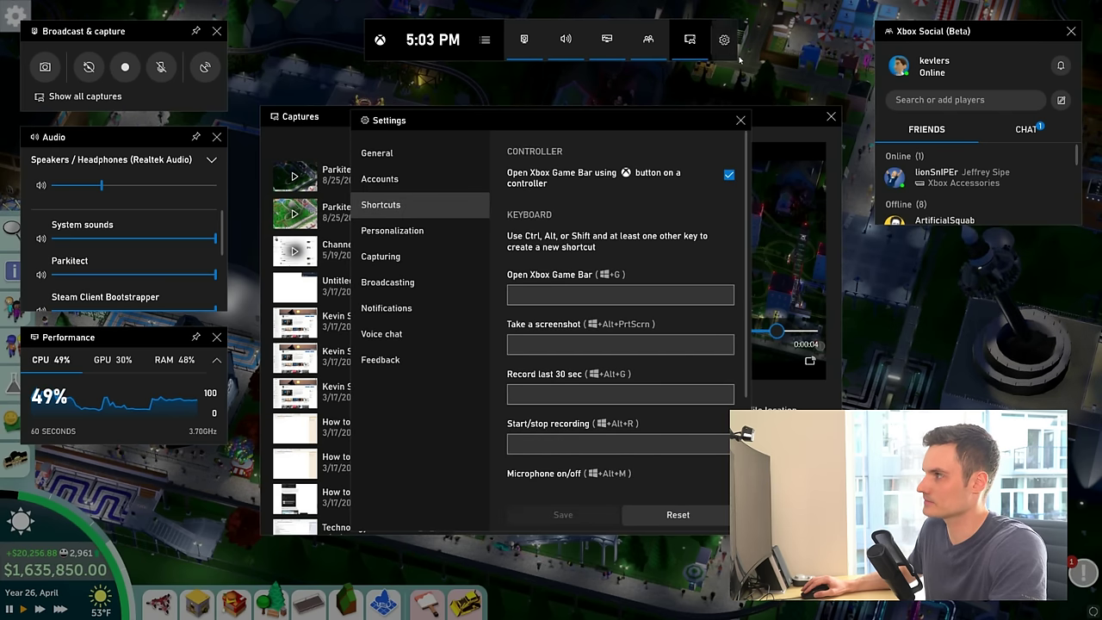
scroll(604, 308, down, 2)
scroll(605, 308, up, 2)
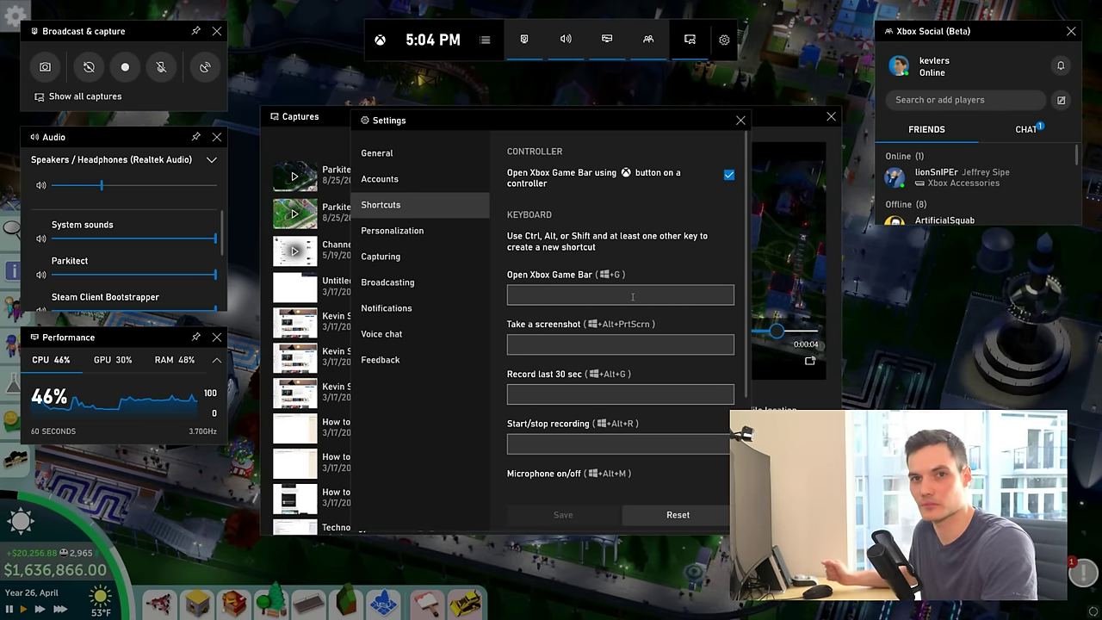
scroll(533, 293, down, 1)
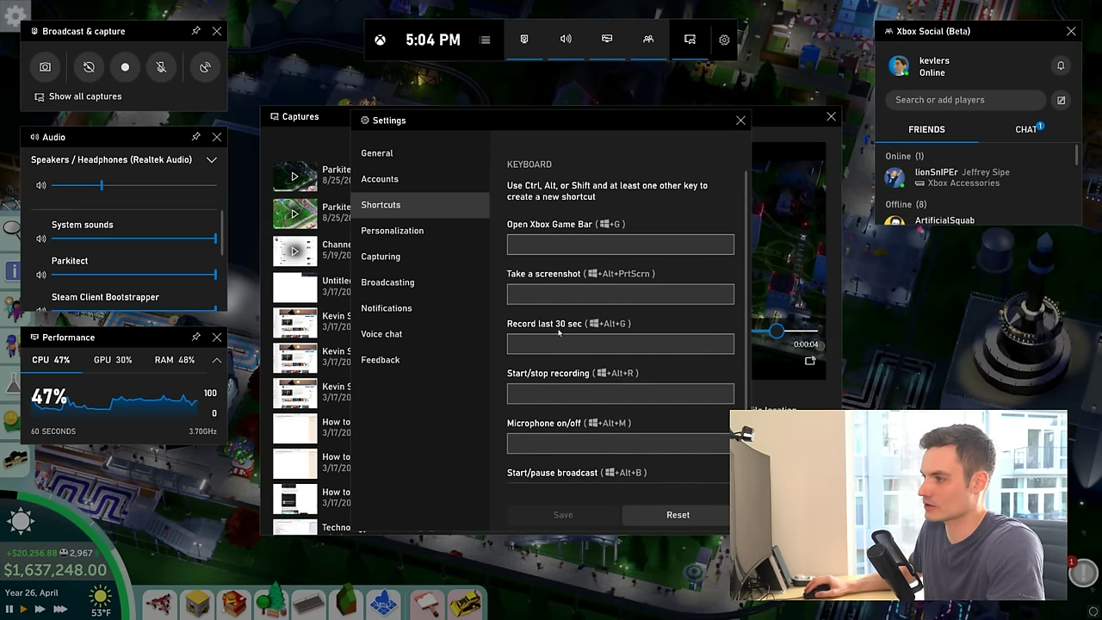
scroll(564, 382, down, 2)
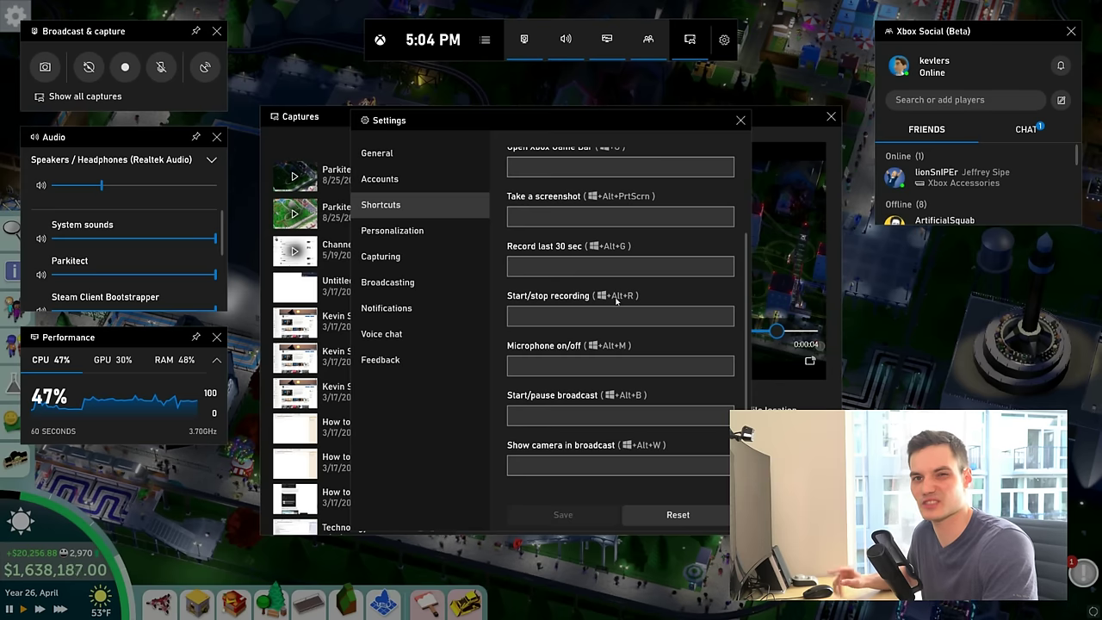
scroll(569, 277, up, 3)
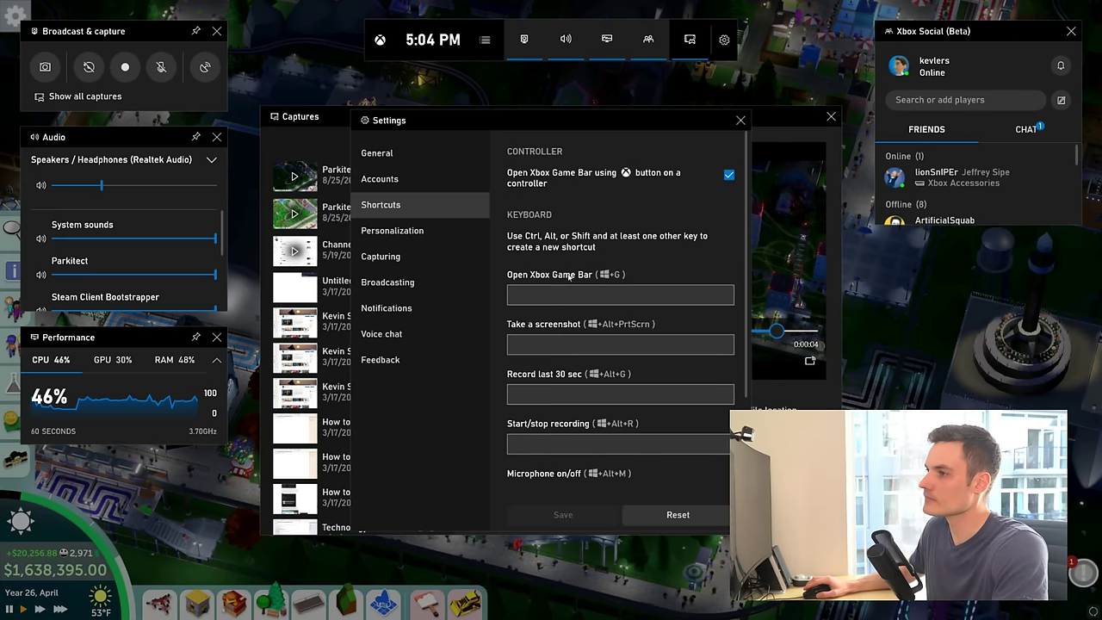
click(414, 233)
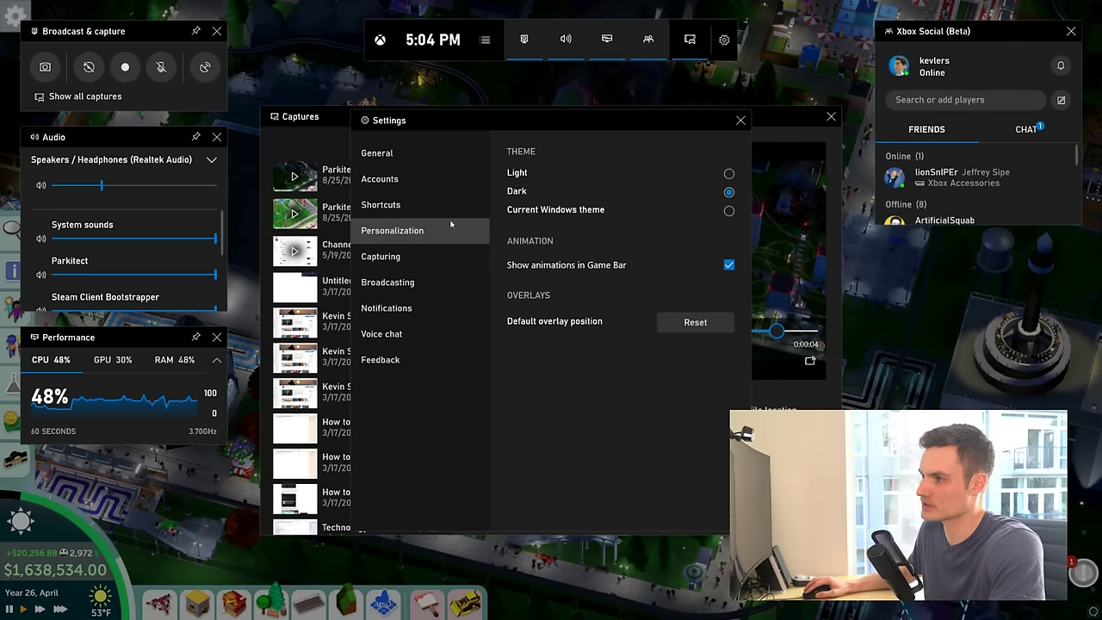
- Try the Light theme, revert to Dark, then go to the Capturing settings
click(728, 173)
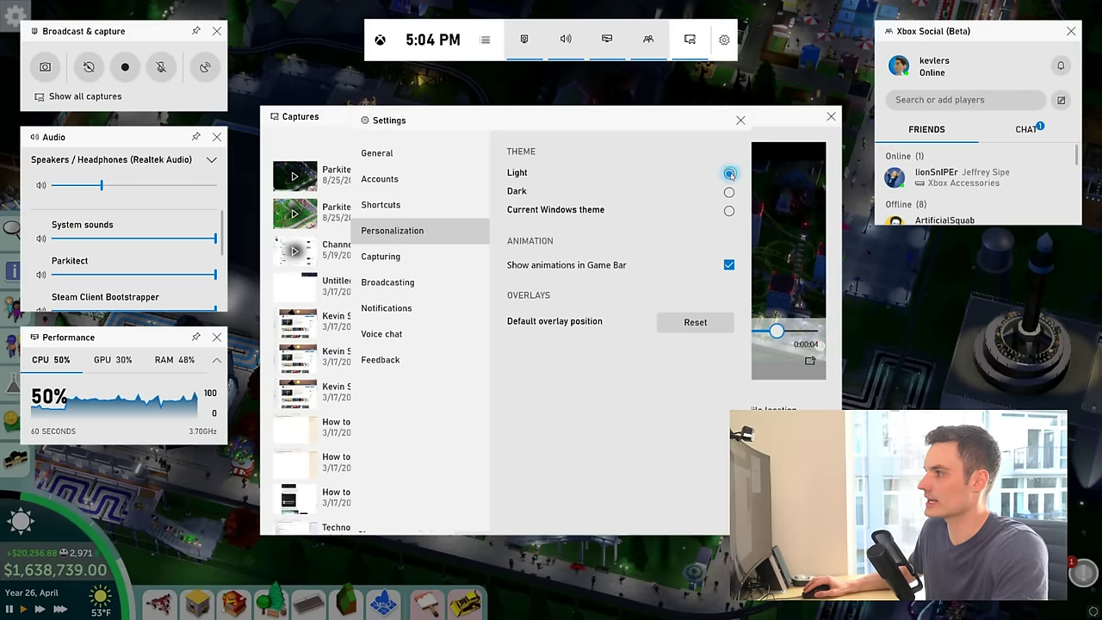
click(728, 193)
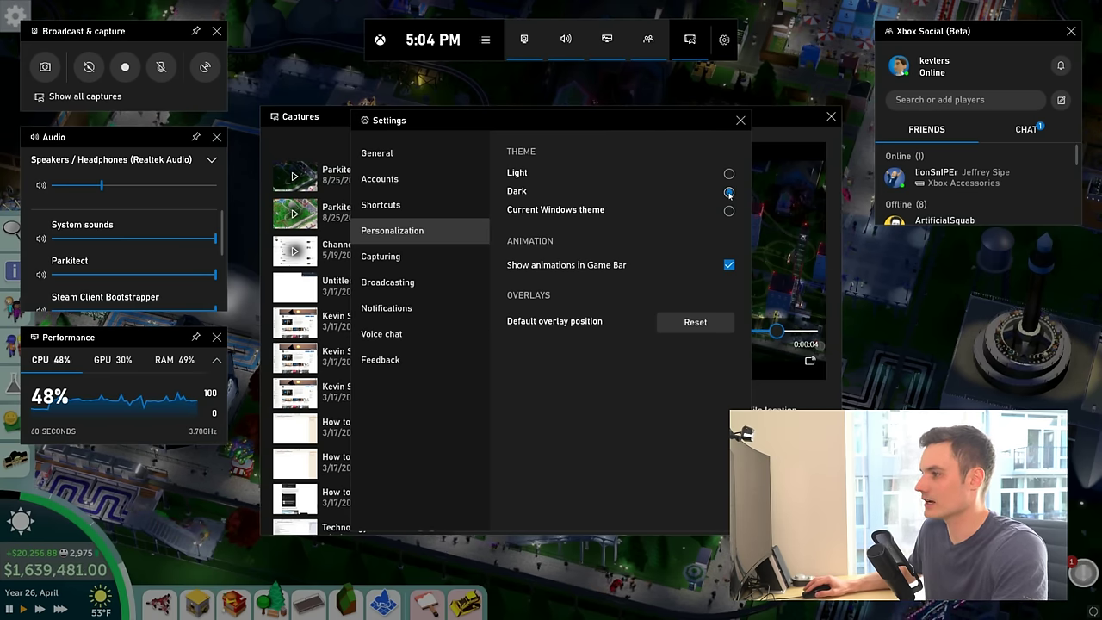
click(402, 256)
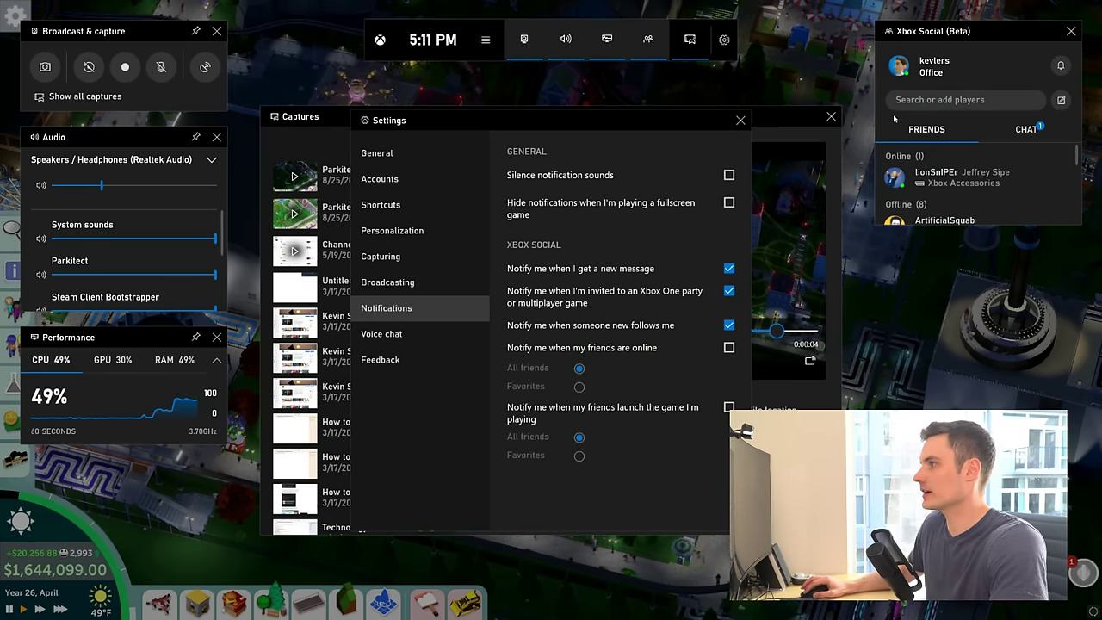
- Close Game Bar Settings, returning to the Captures gallery with the Parkitect clip preview
click(740, 121)
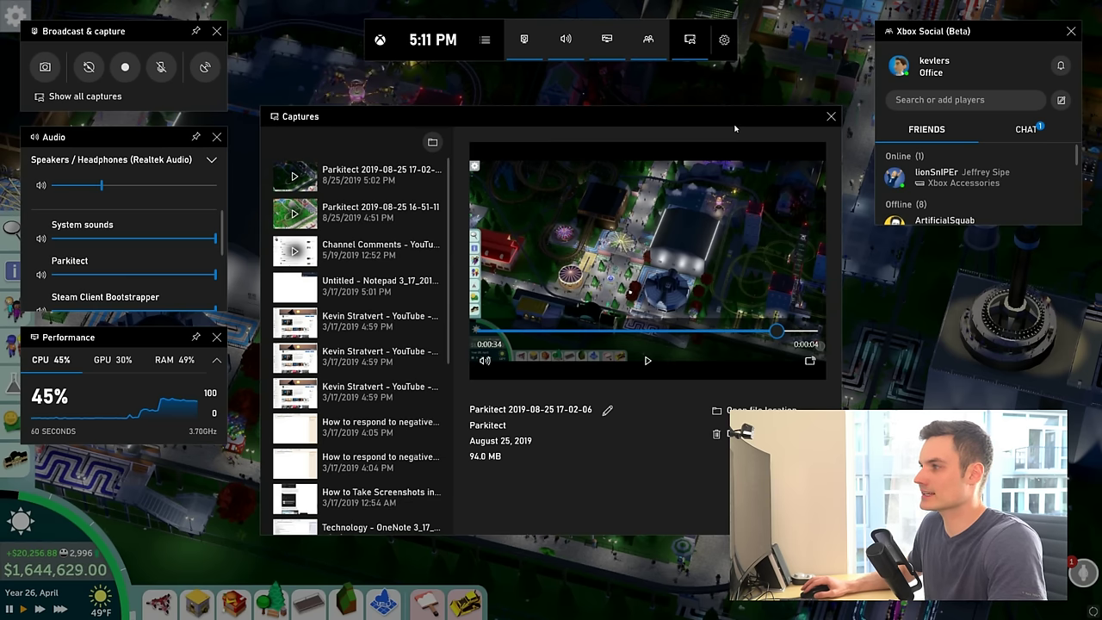